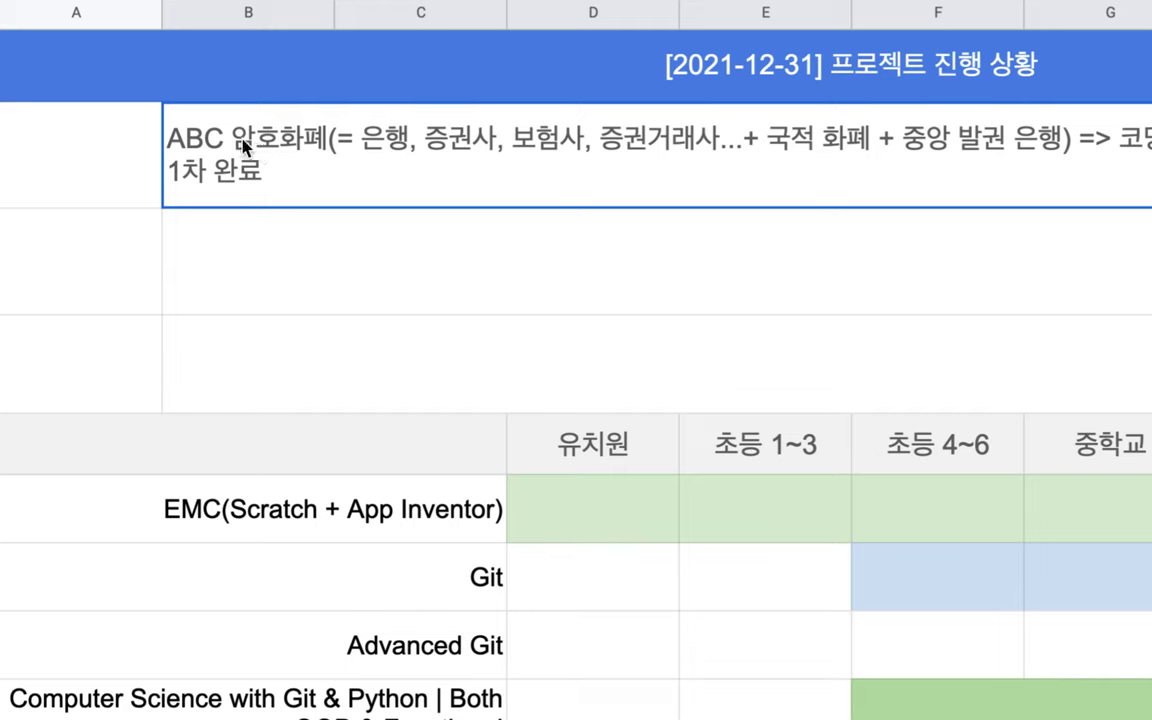
Step: In the row 2 project note, insert "시중" before "은행" and separate "암호화폐" into "암호 화폐"
drag(236, 121, 155, 128)
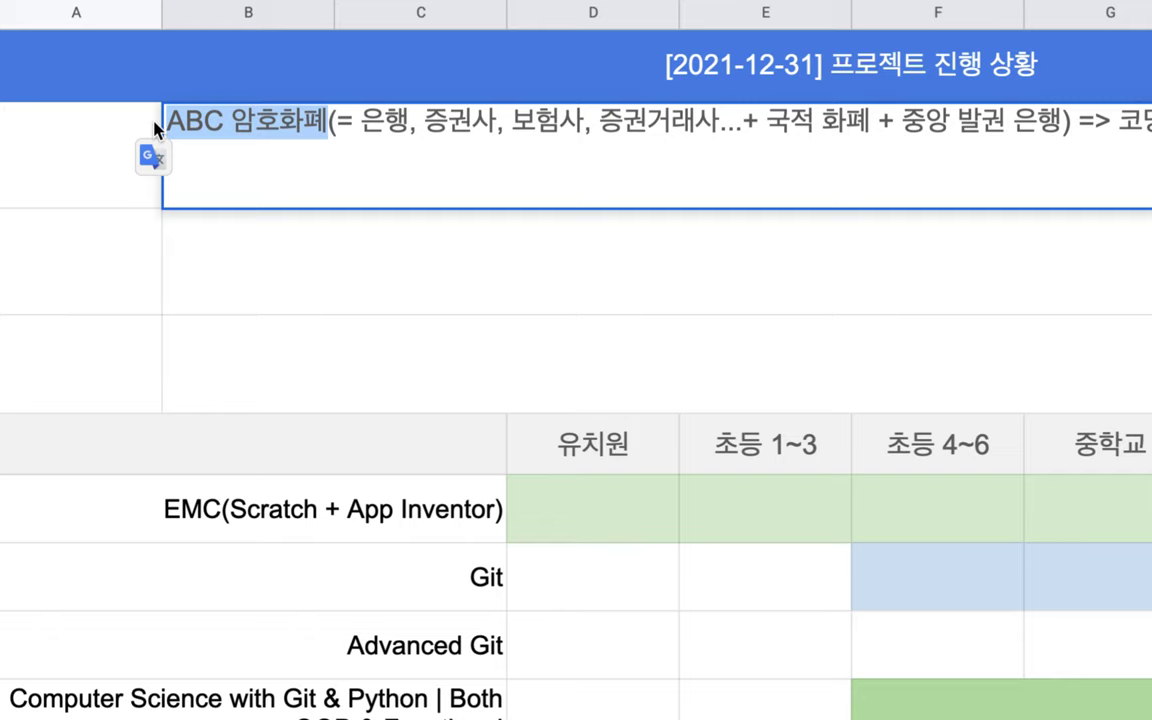
click(362, 128)
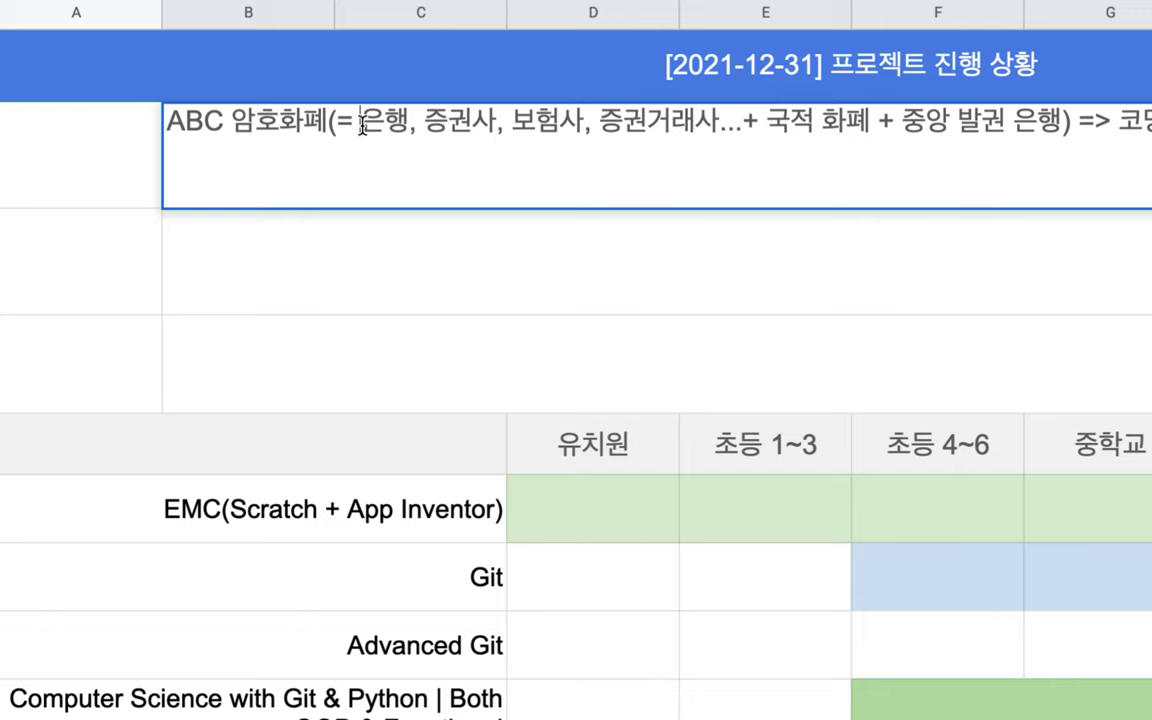
text(t)
key(BackSpace)
text(시중)
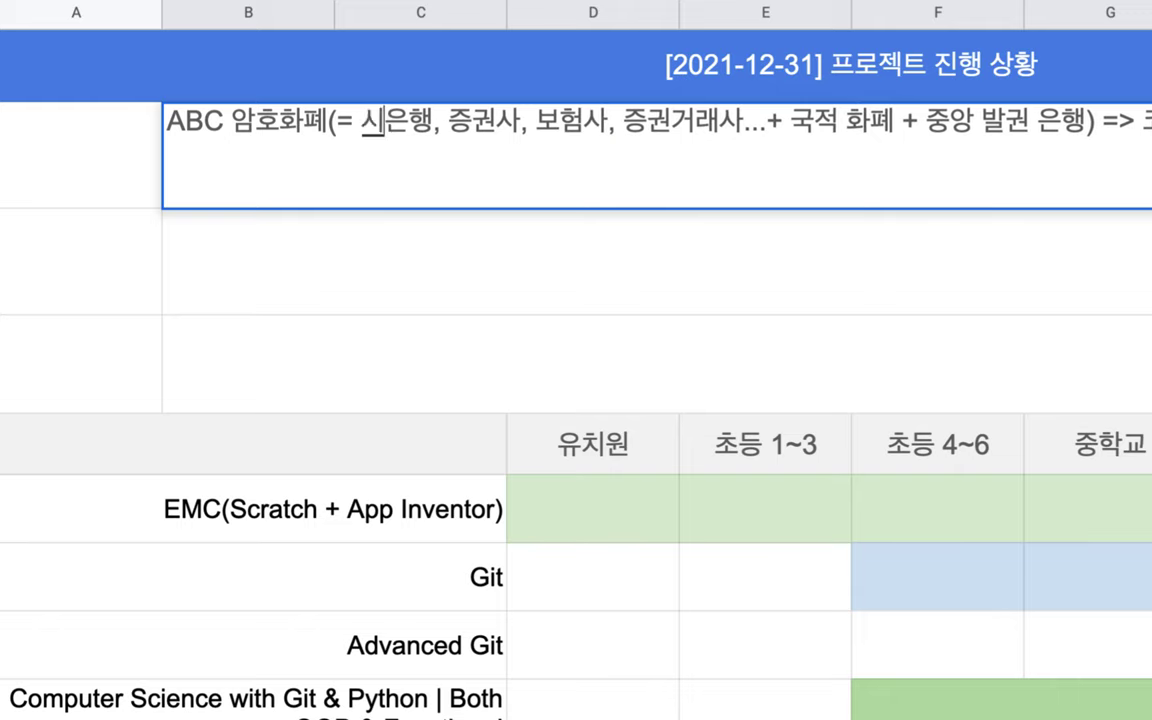
double_click(275, 128)
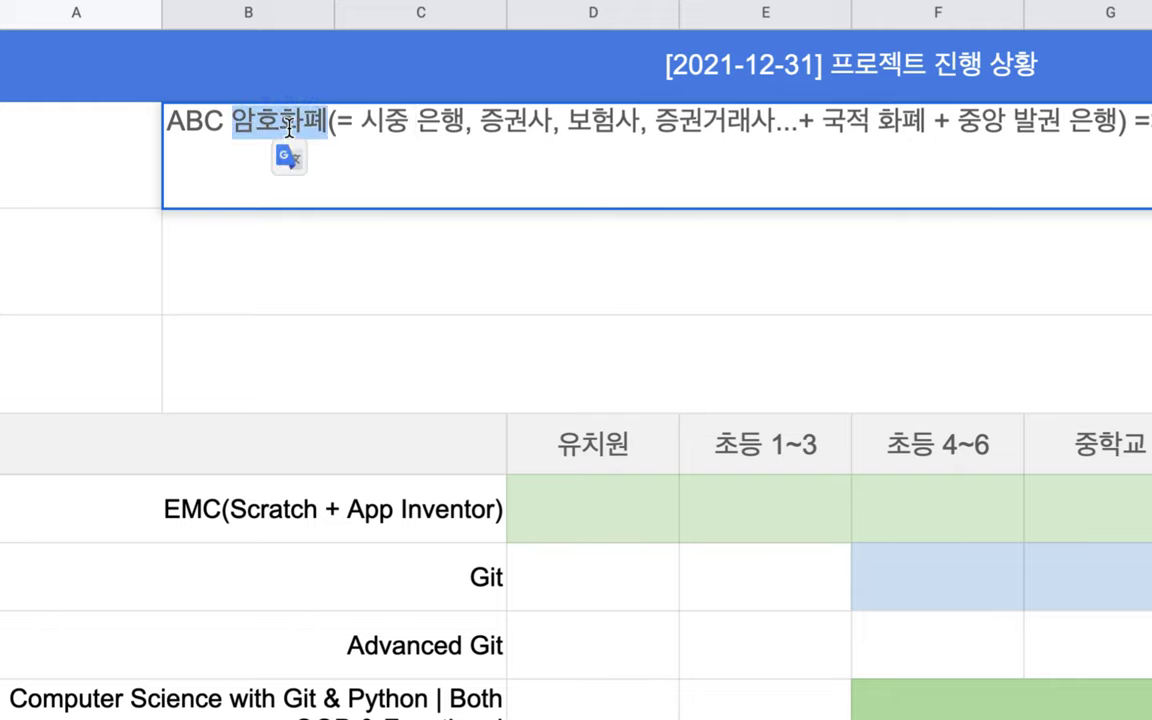
click(278, 129)
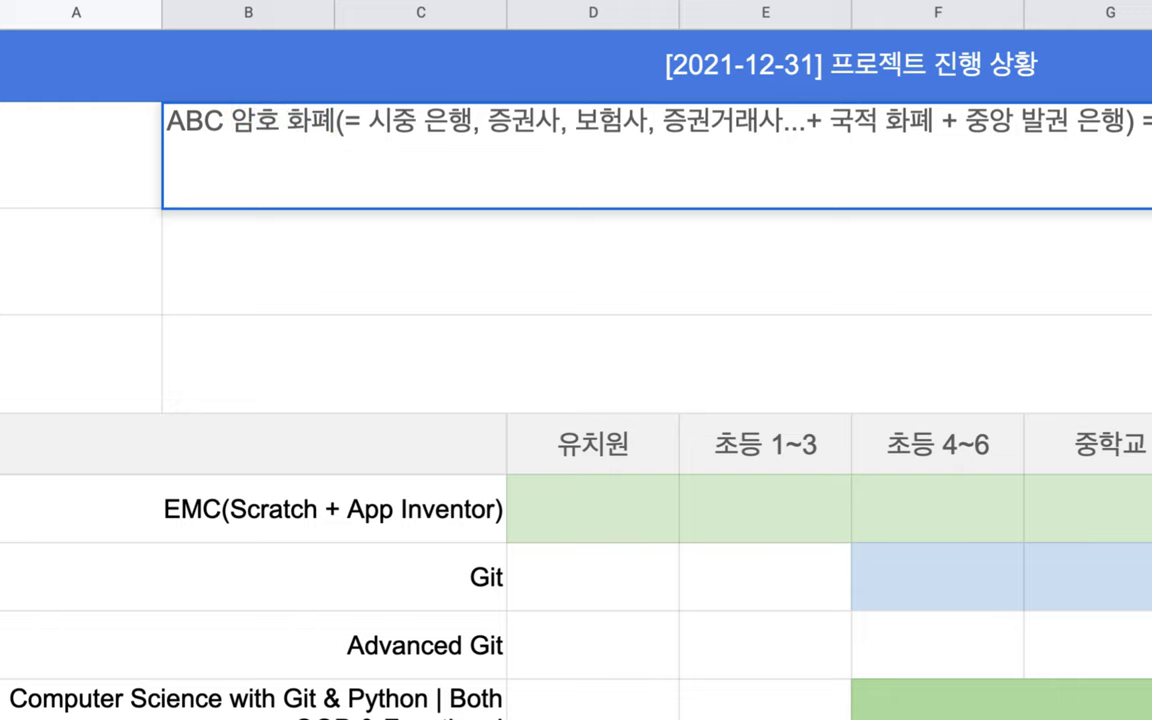
Step: Add "+ alpha" after "중앙 발권 은행" inside the parentheses of the row 2 project note
drag(233, 125, 577, 122)
drag(941, 118, 483, 118)
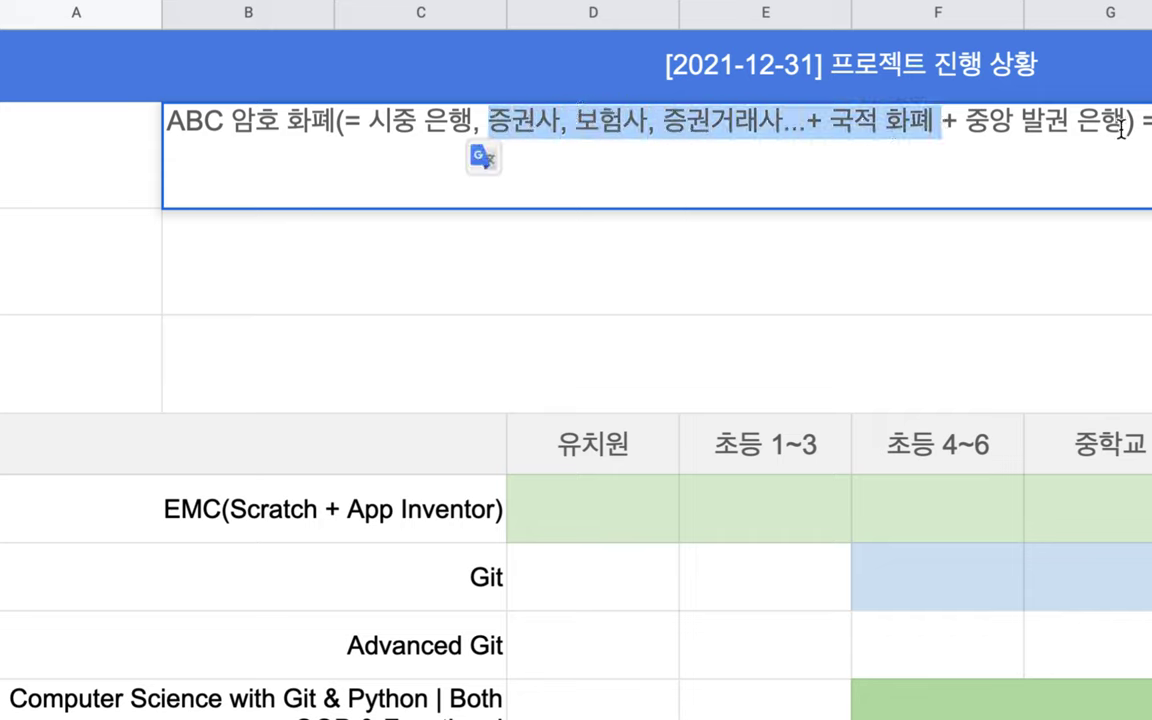
click(1010, 118)
text(+)
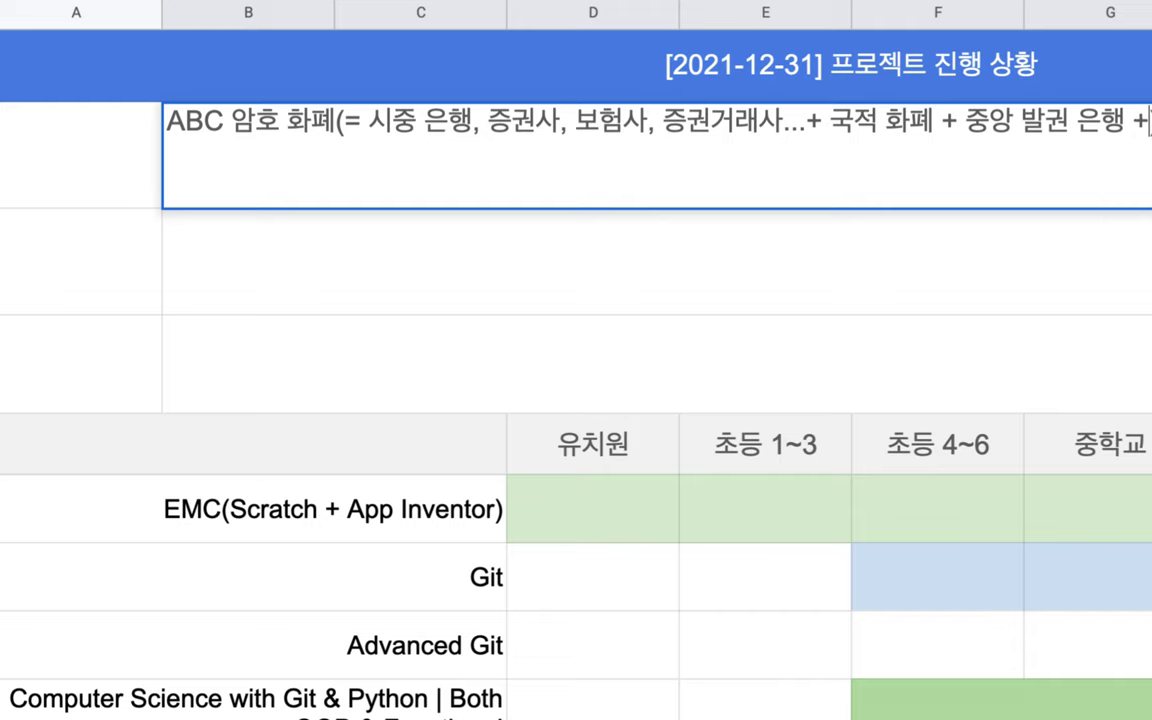
scroll(1120, 128, right, 5)
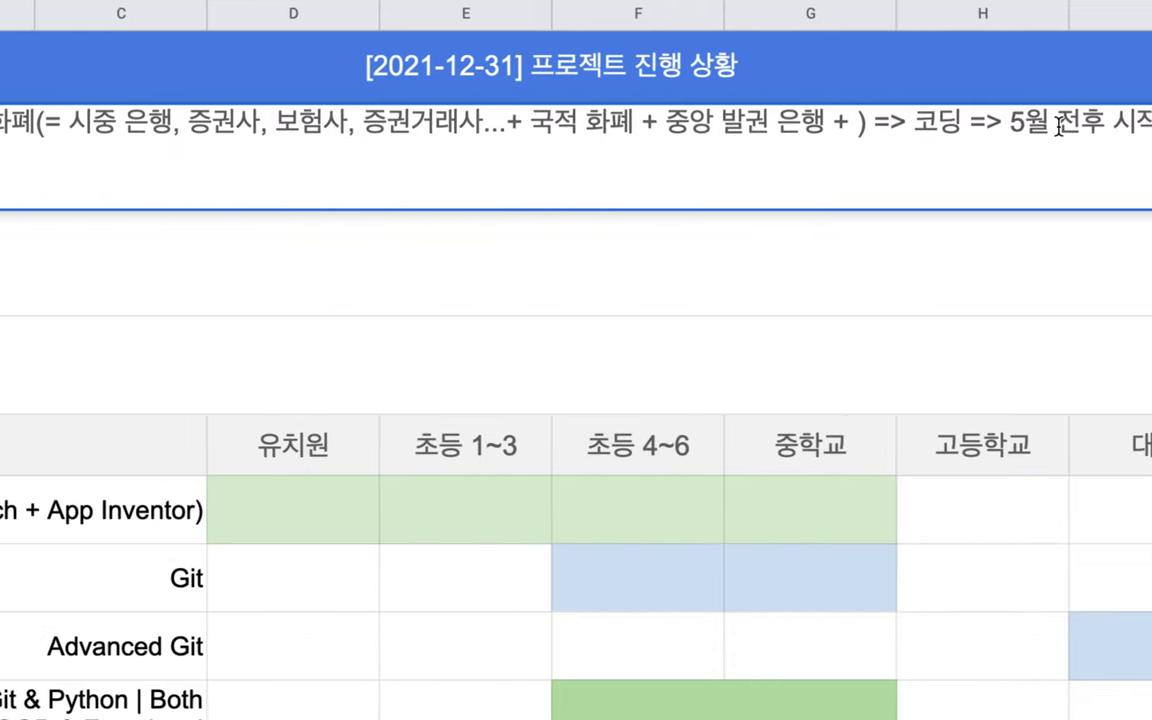
text(ap)
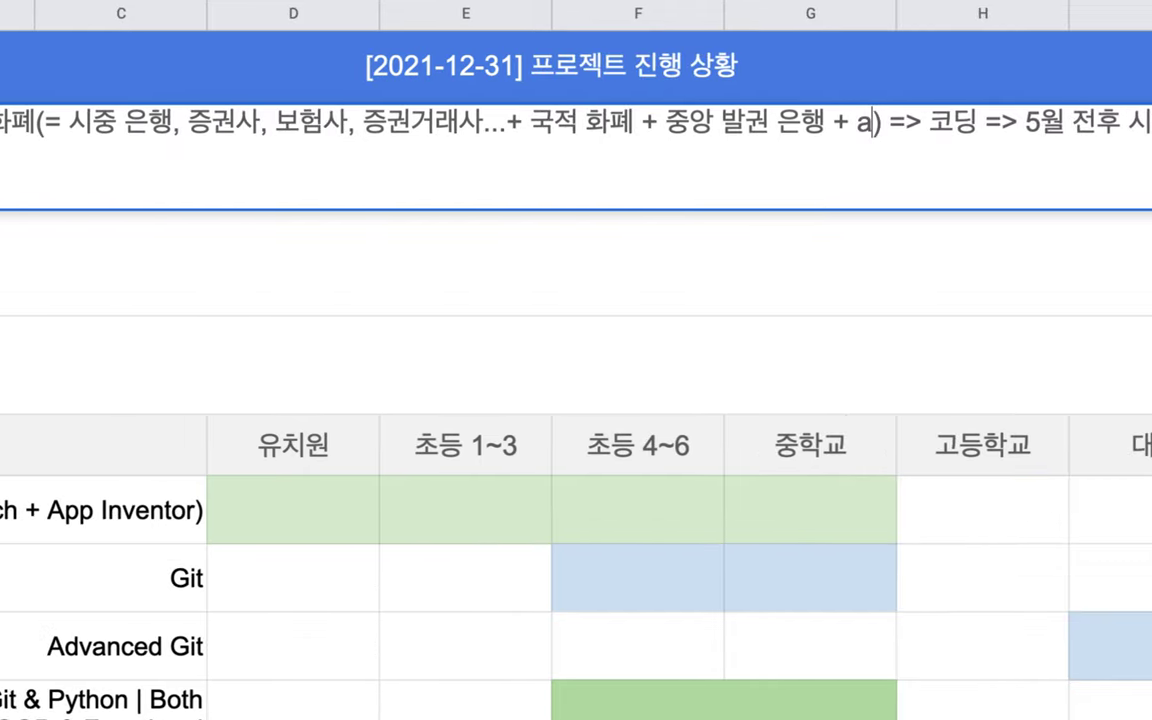
key(BackSpace)
text(lpah)
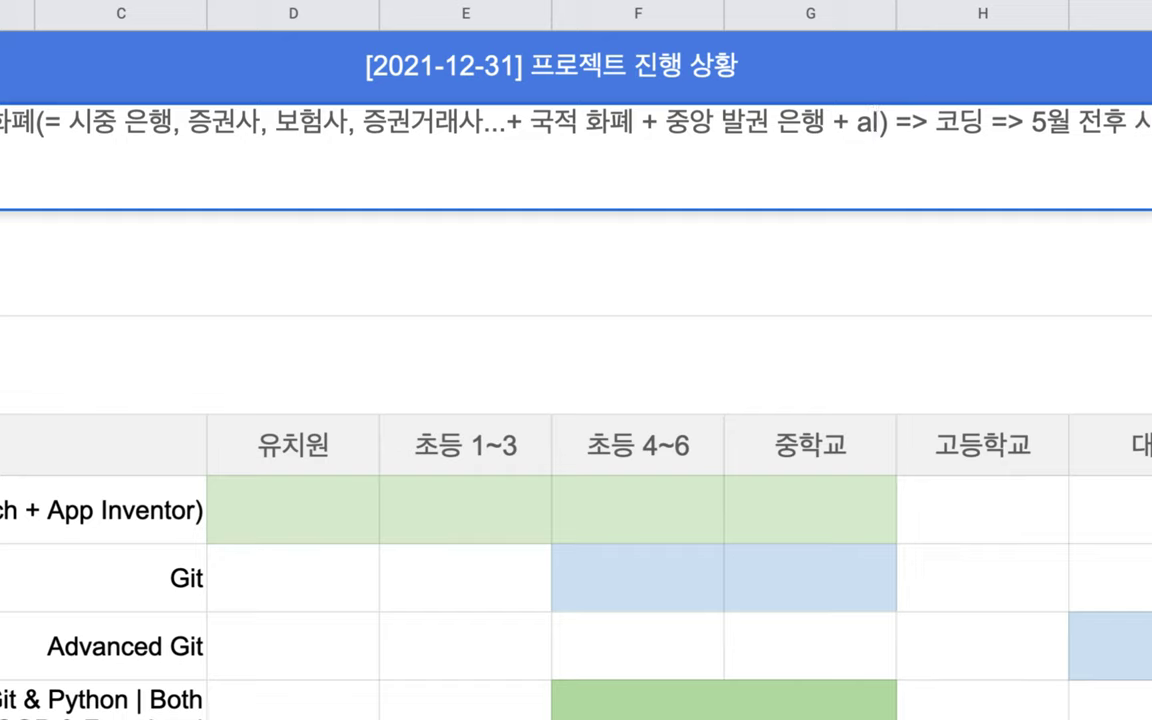
key(BackSpace)
key(BackSpace)
text(ha)
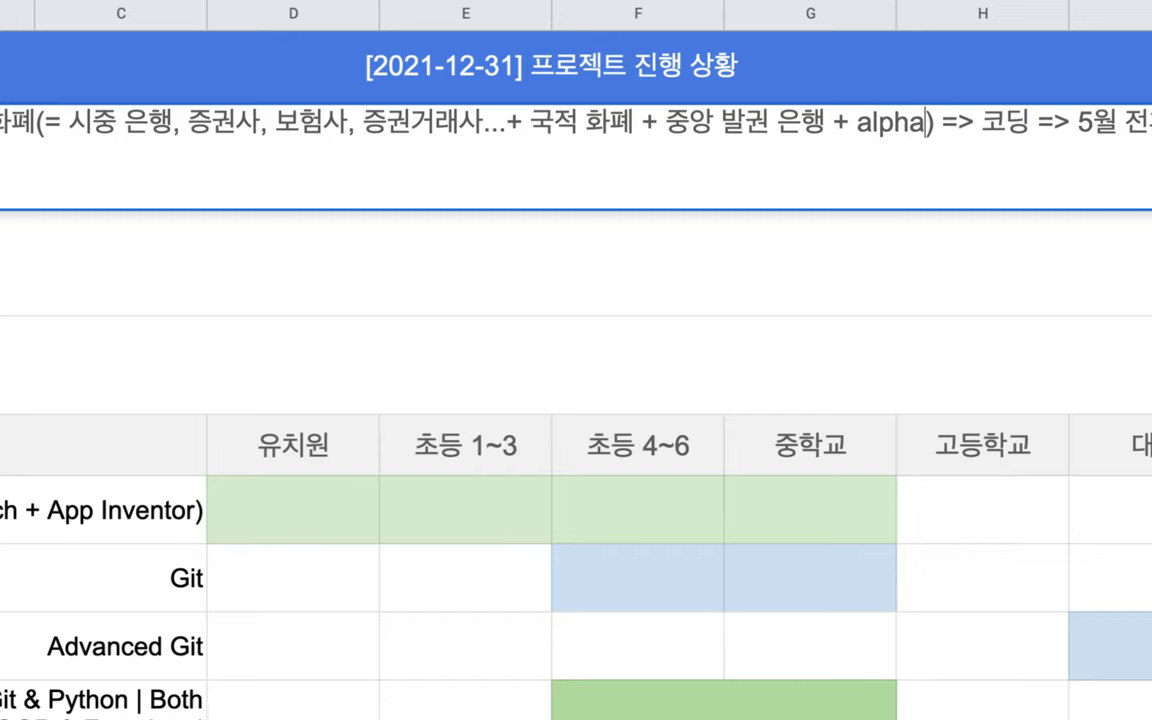
double_click(878, 122)
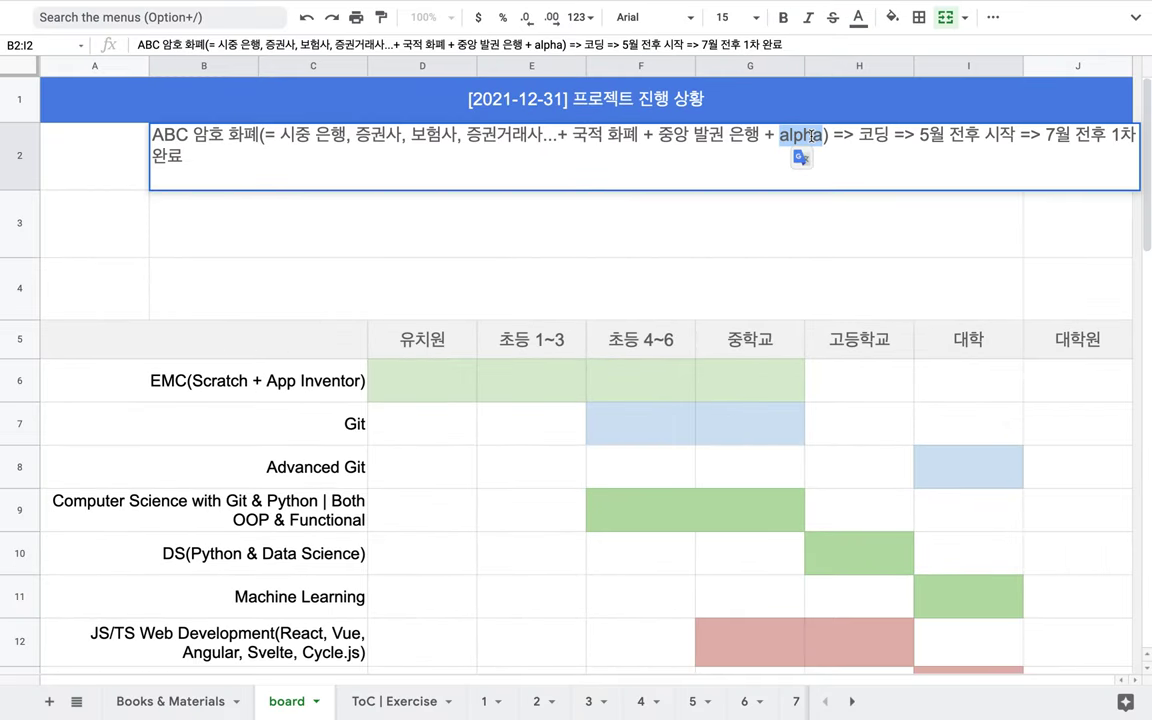
click(690, 210)
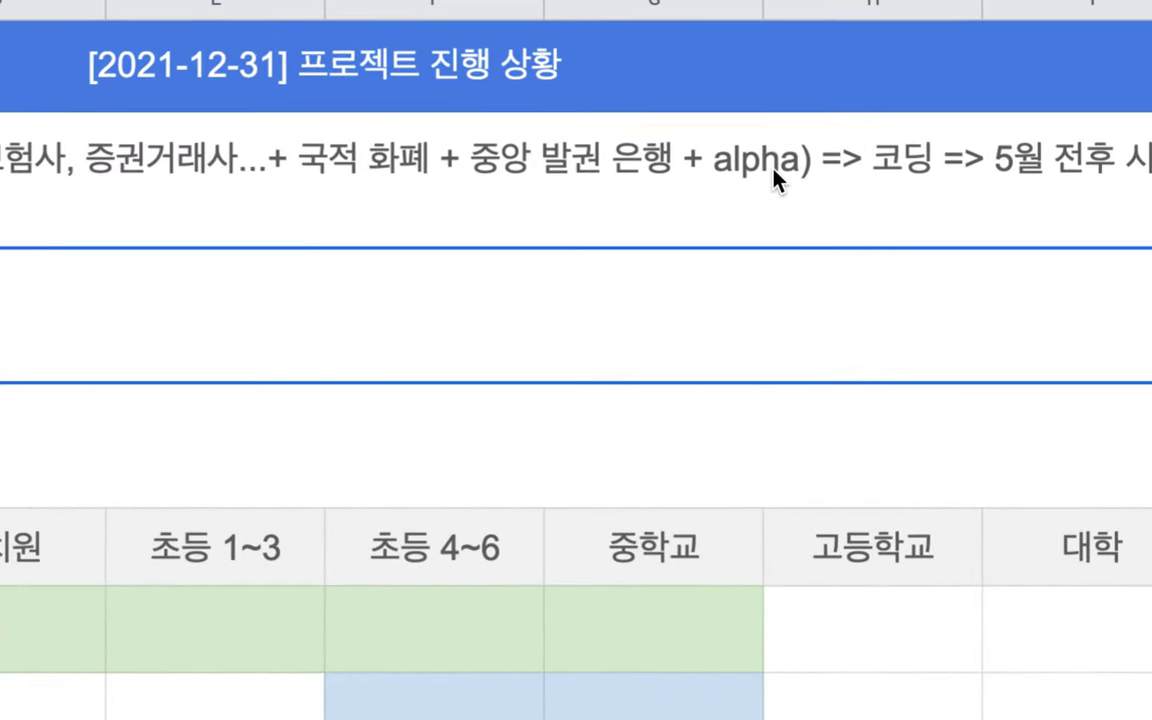
double_click(779, 153)
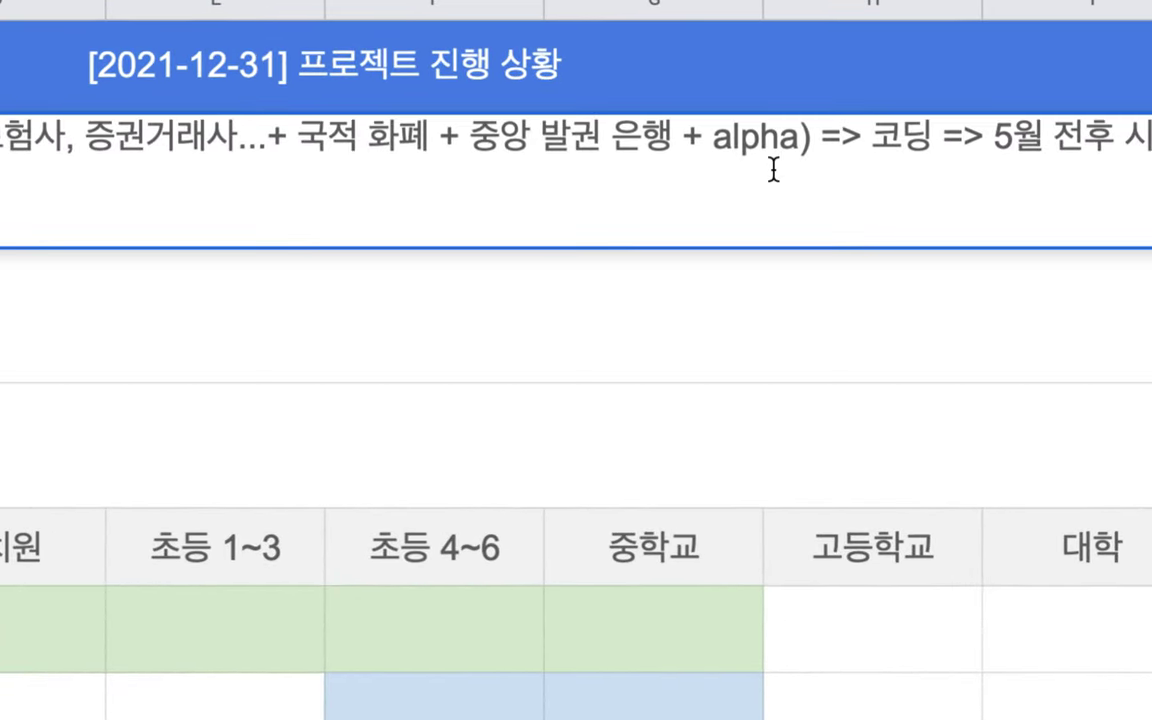
double_click(757, 140)
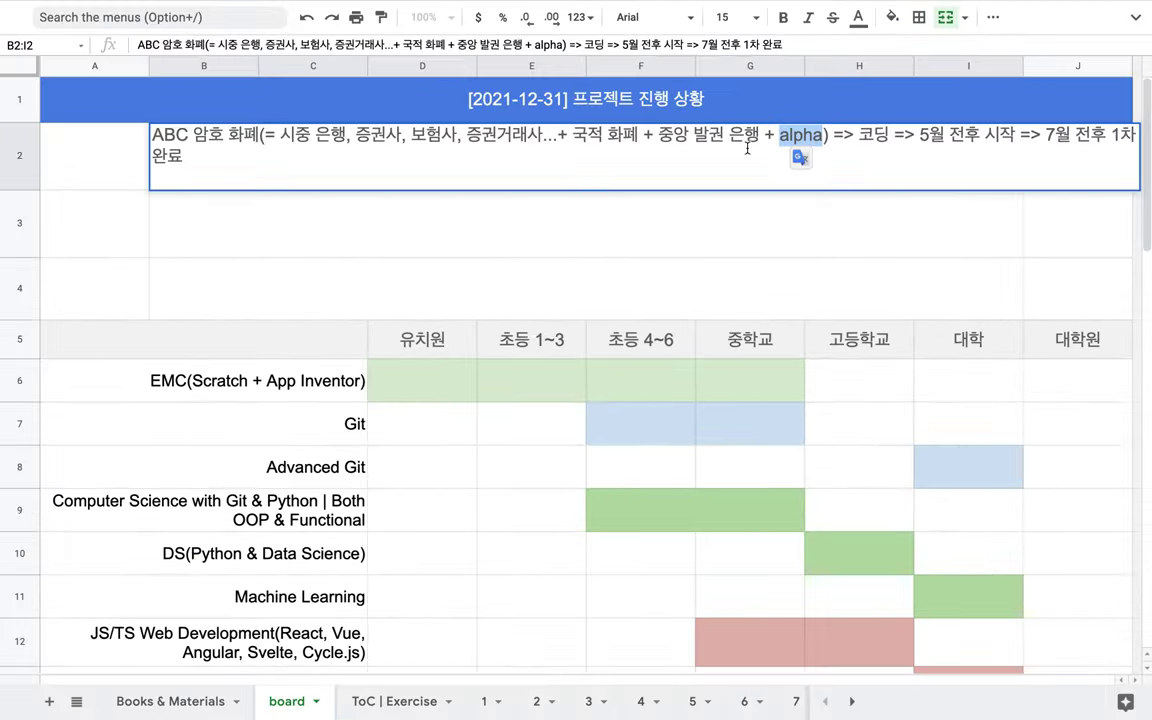
click(500, 251)
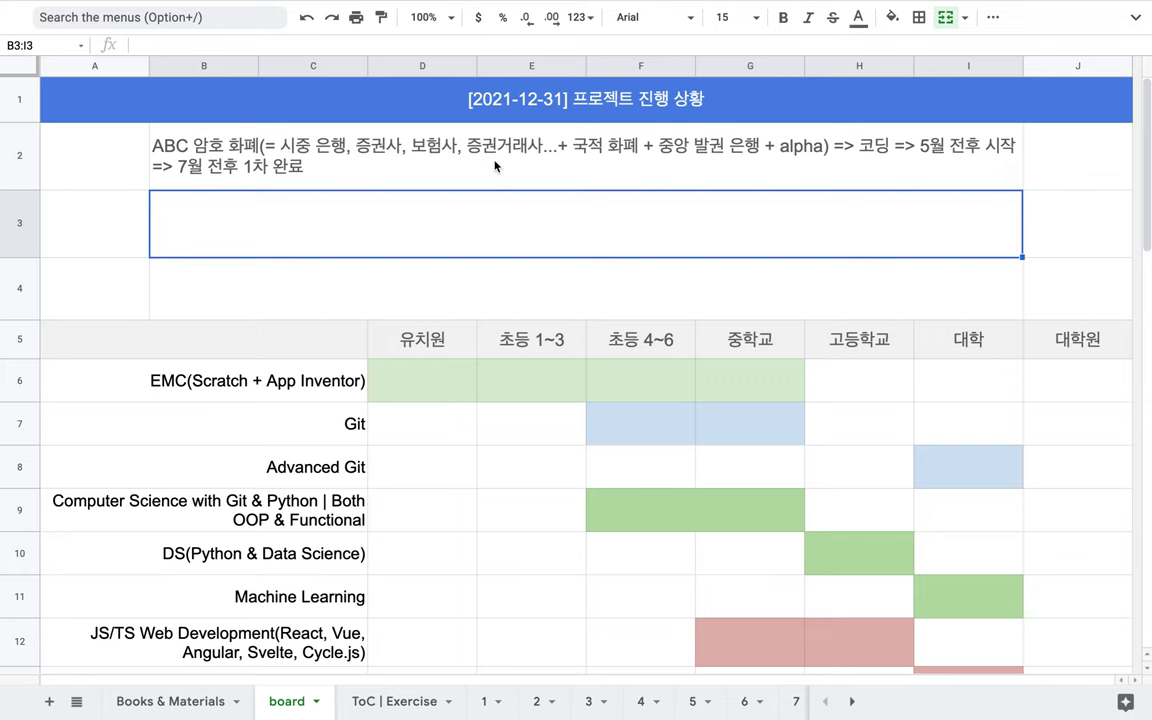
scroll(495, 166, down, 1)
scroll(495, 166, down, 1)
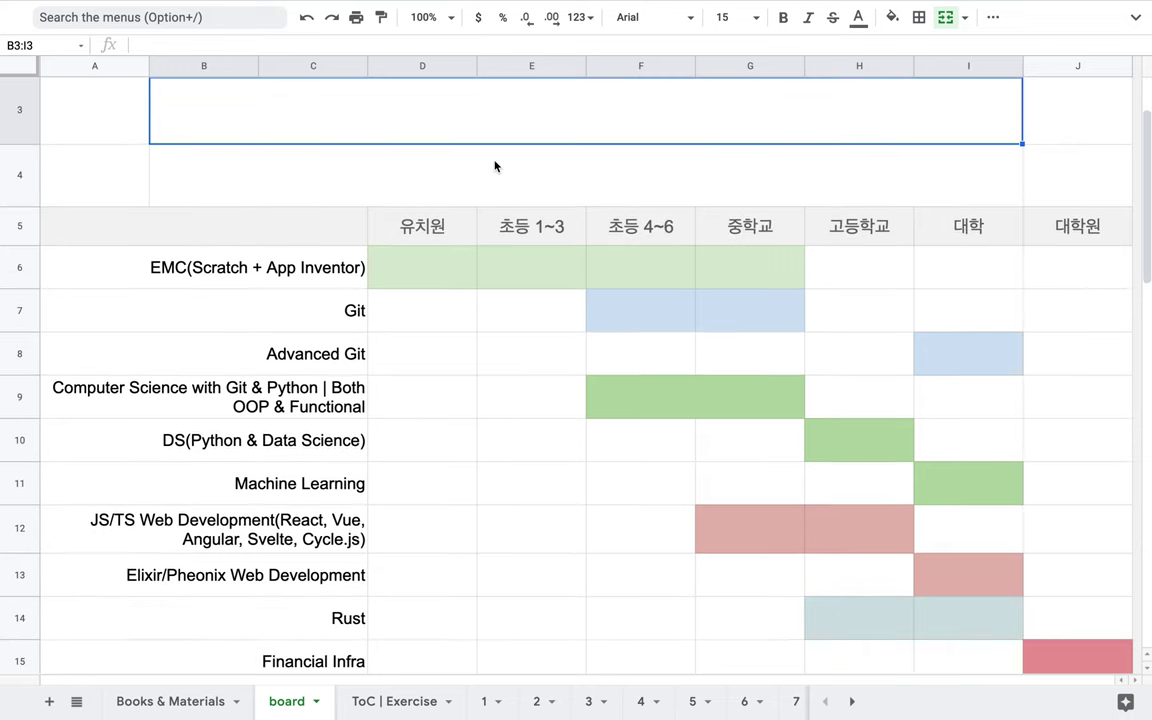
scroll(495, 166, down, 1)
scroll(495, 166, up, 3)
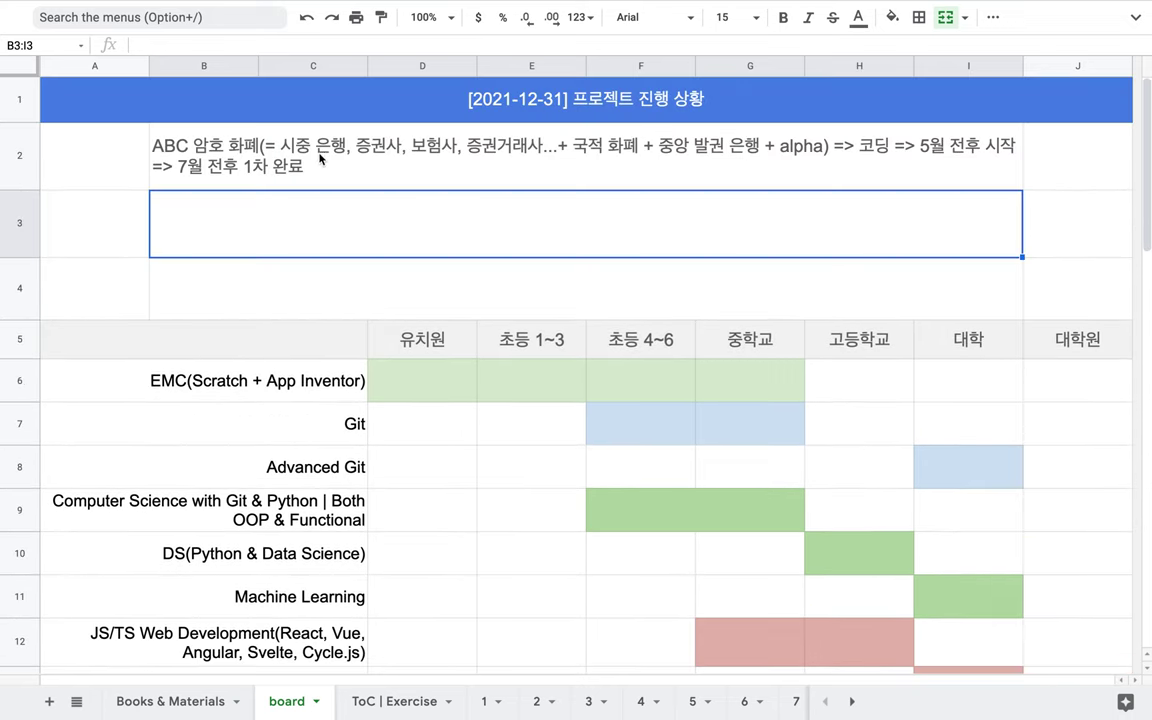
Step: Insert "Elixir" before "코딩" in the row 2 project note
click(291, 138)
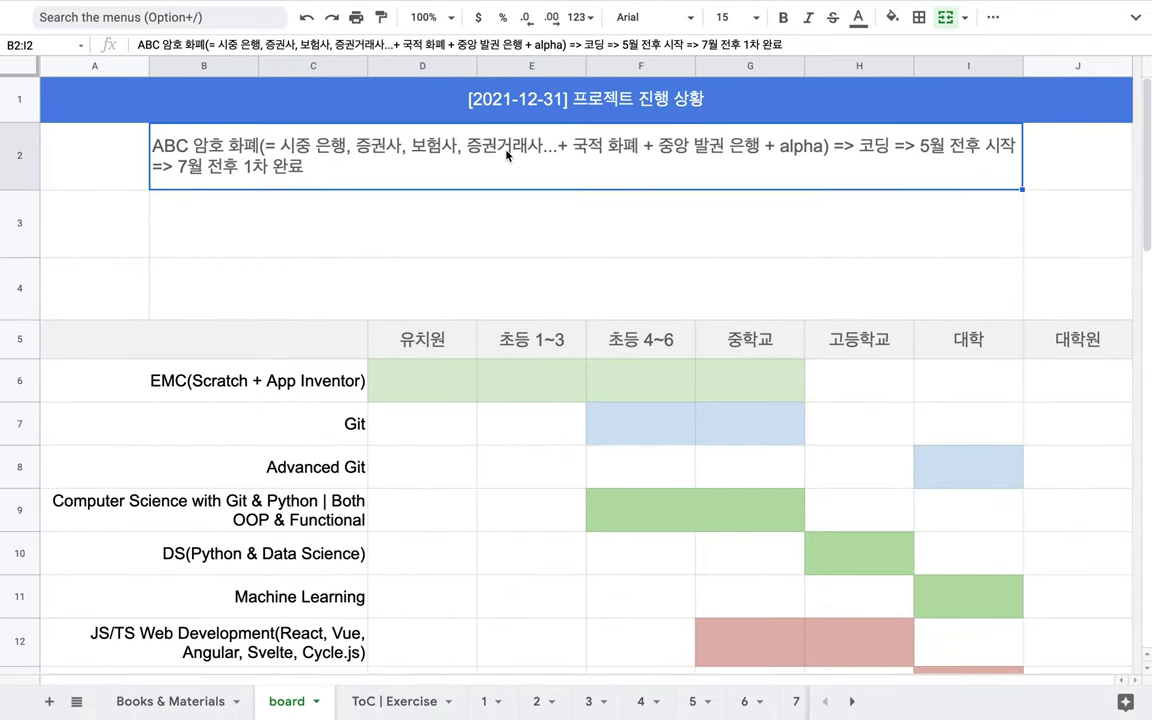
double_click(458, 140)
click(945, 136)
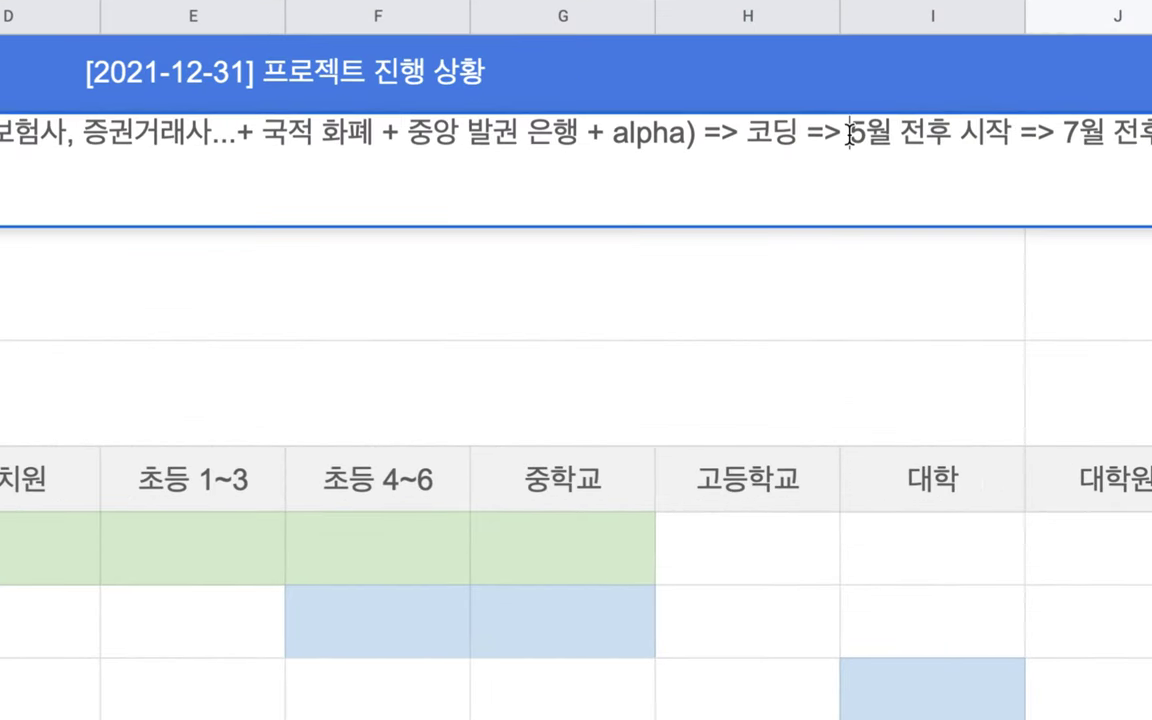
click(748, 133)
text(Elixir)
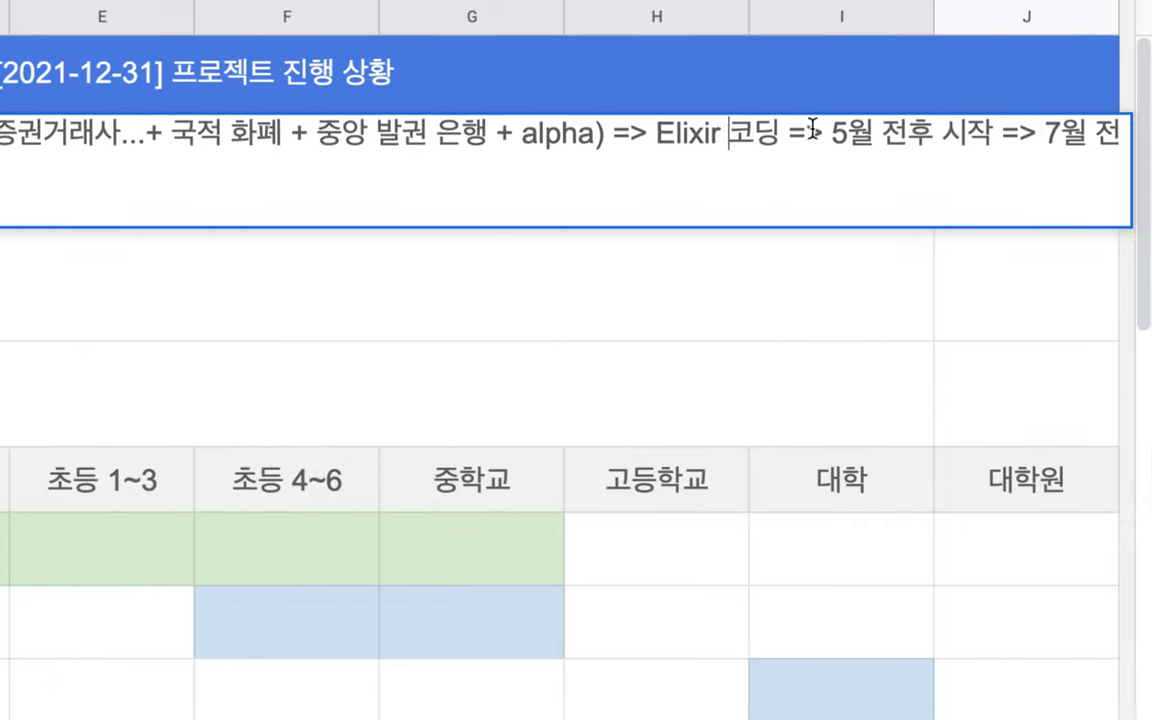
double_click(693, 130)
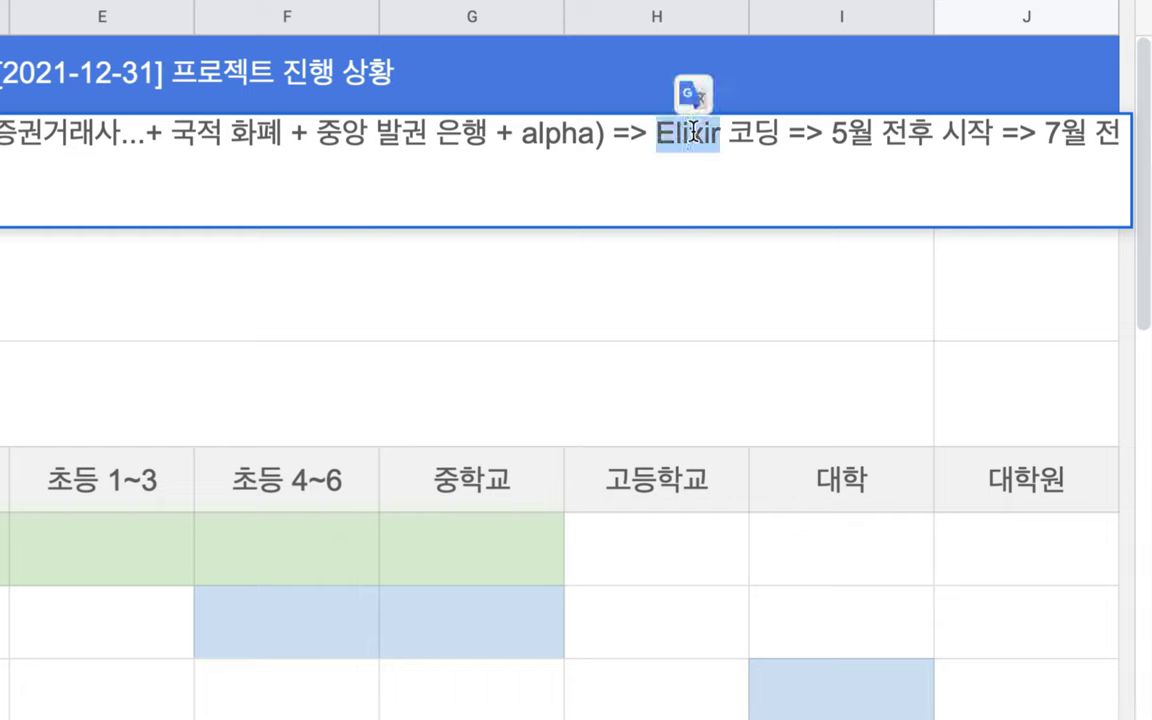
click(745, 157)
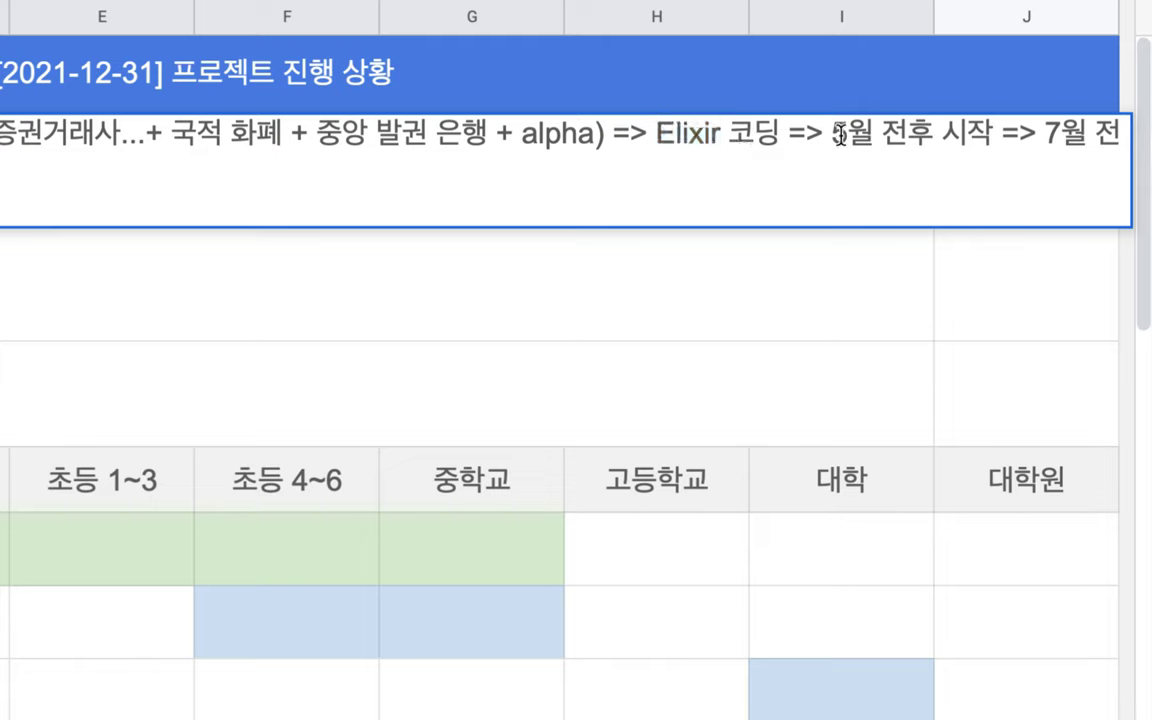
Step: Insert "Python" after "5월 전후 시작" in the row 2 project note
click(1002, 134)
text(Pyt)
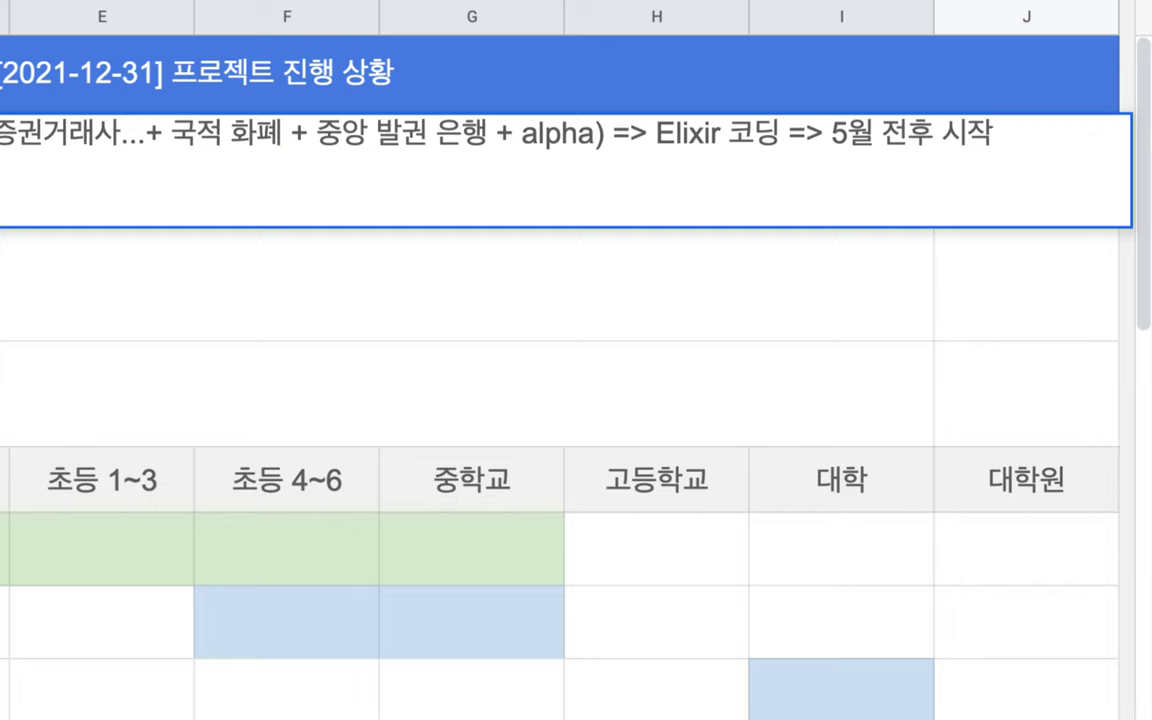
text(hon => 7월 전후 1차 완료)
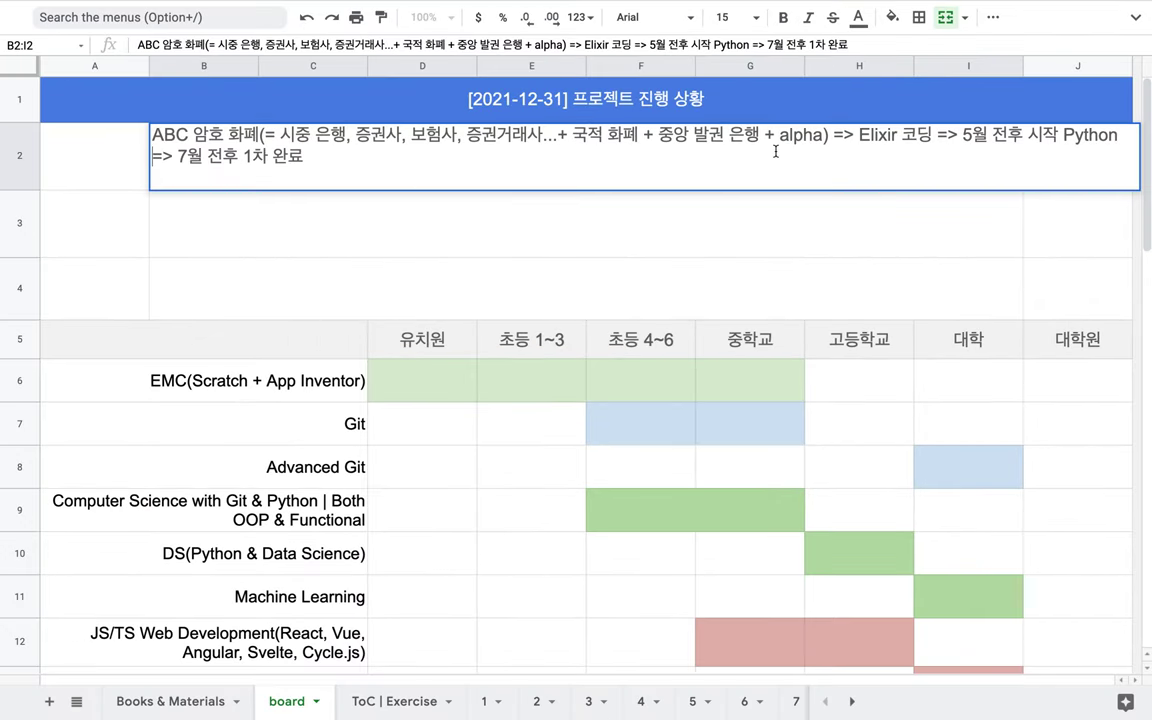
key(alt+shift+Left)
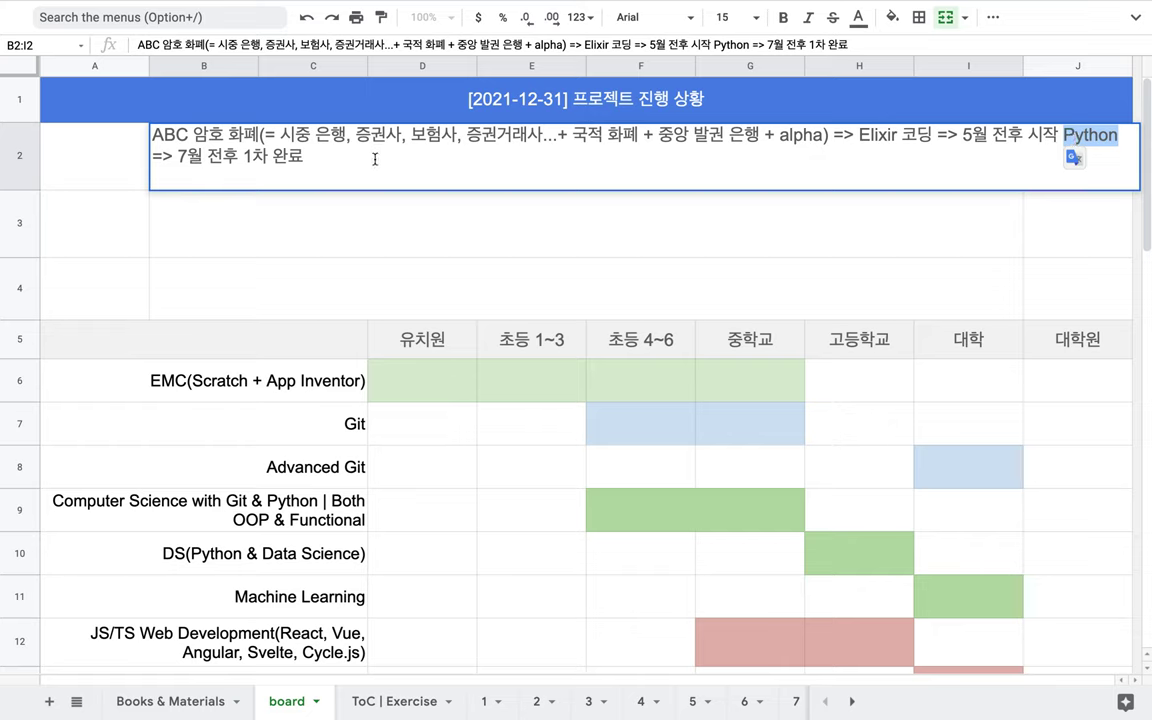
Step: Append "=> 9월 경 - Rust, Elixir" to the end of the row 2 project note
key(Down)
text(=> )
text(9dnj)
key(BackSpace)
key(BackSpace)
key(BackSpace)
text(월 경)
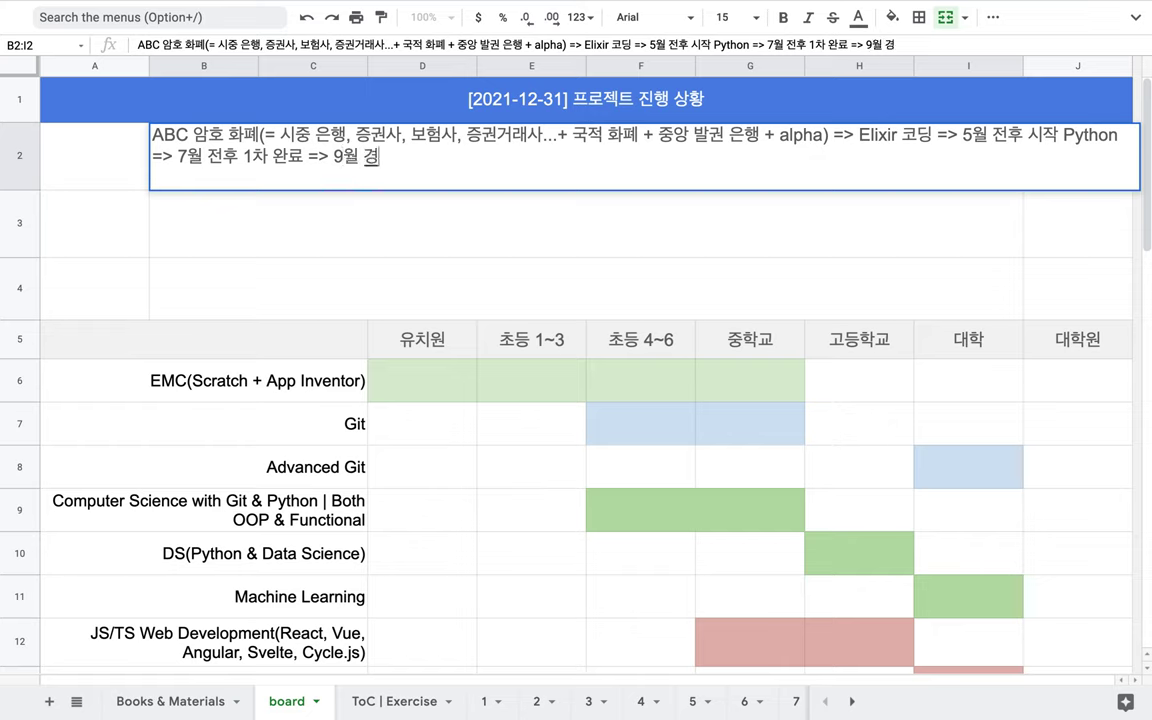
text( - Rust, Elixir)
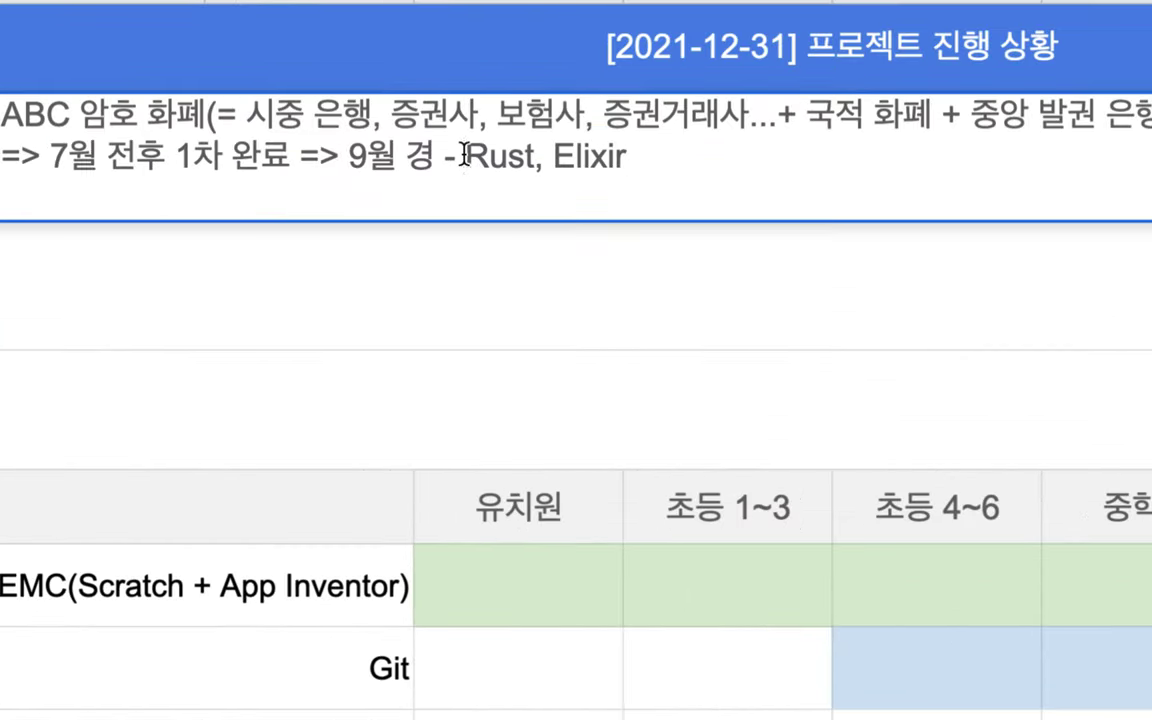
drag(465, 157, 626, 157)
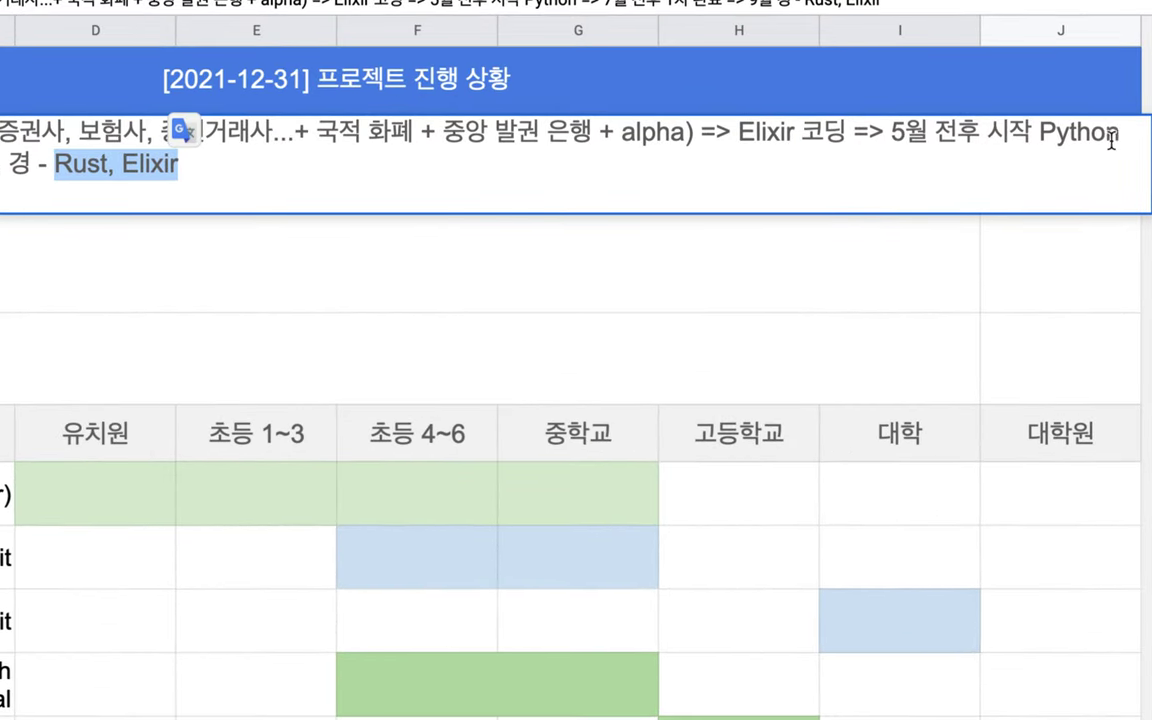
Step: Add ", JS" after "Python" in the row 2 project note and commit the cell
click(1117, 139)
text(, JS)
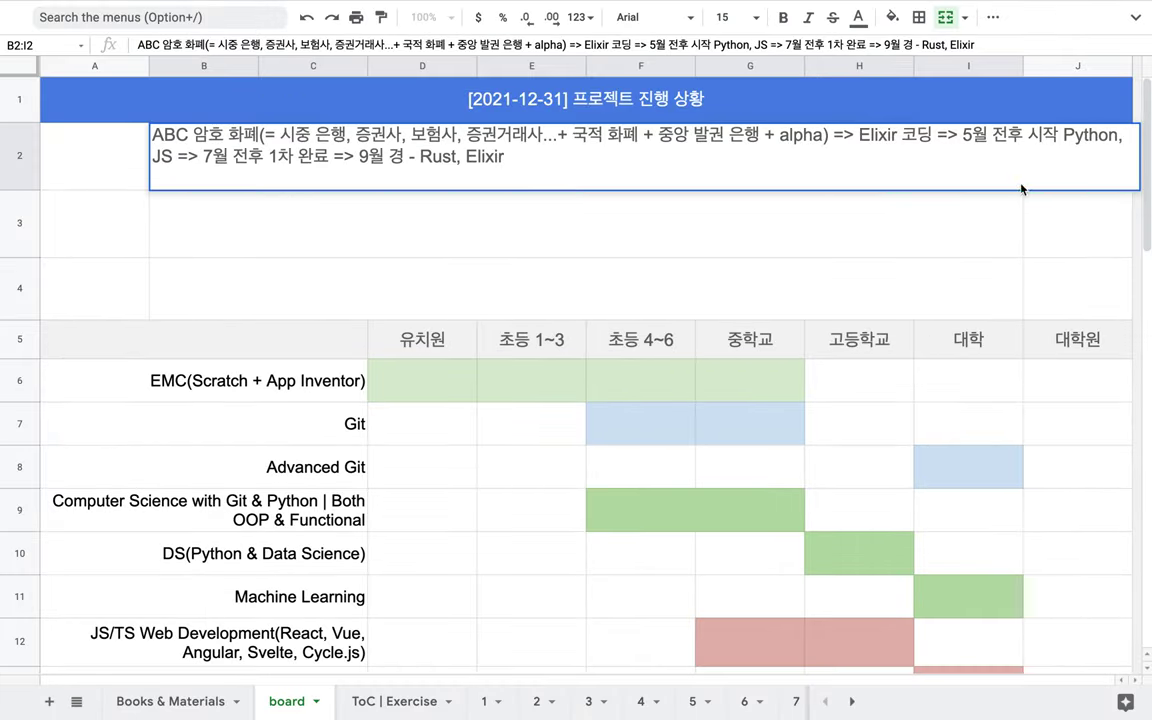
key(Return)
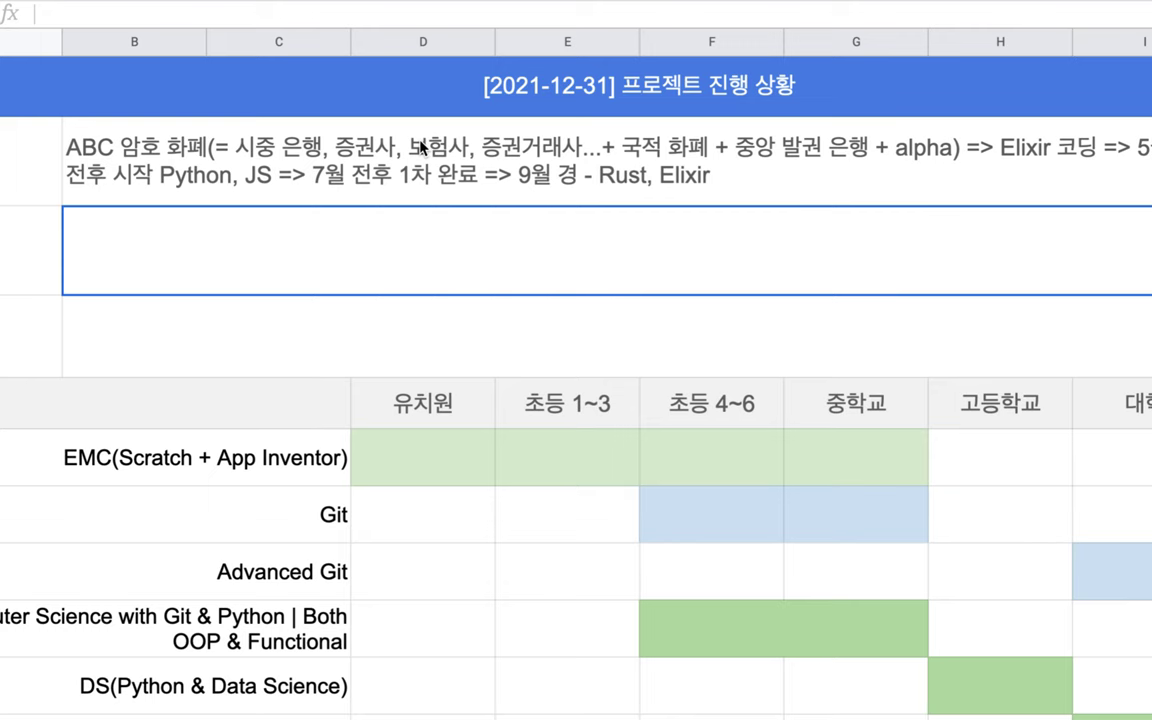
Step: Review the row 2 project note alongside the course list from Advanced Git down to Rust
double_click(316, 145)
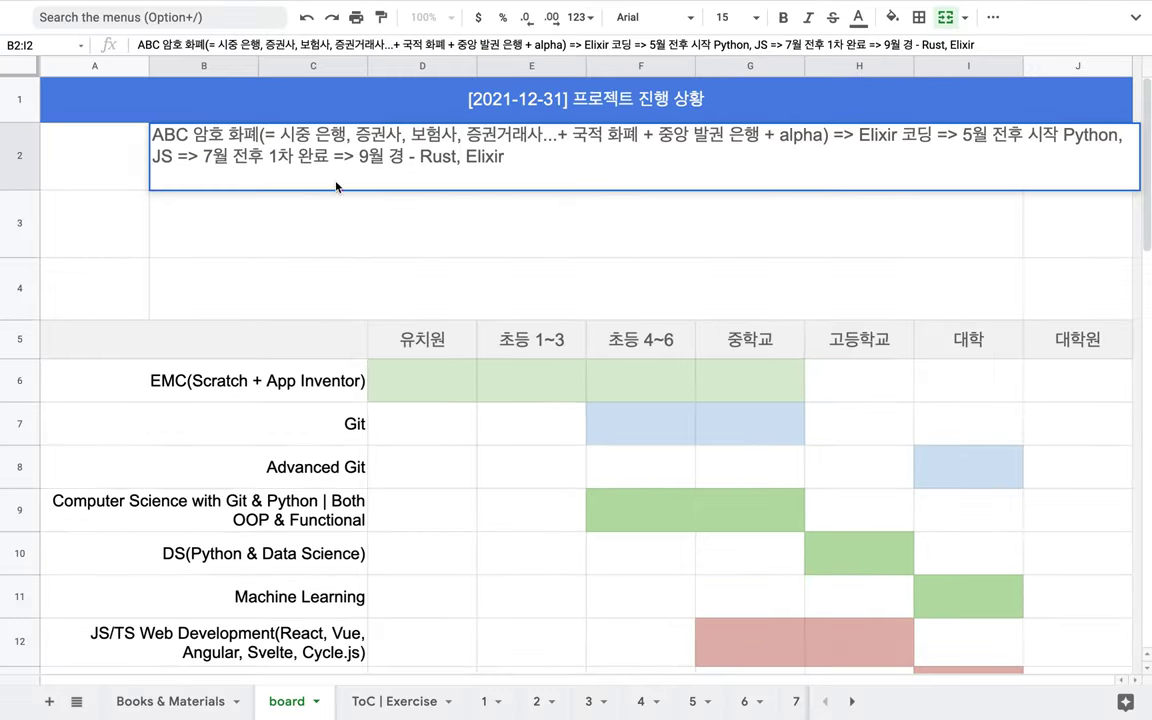
click(311, 234)
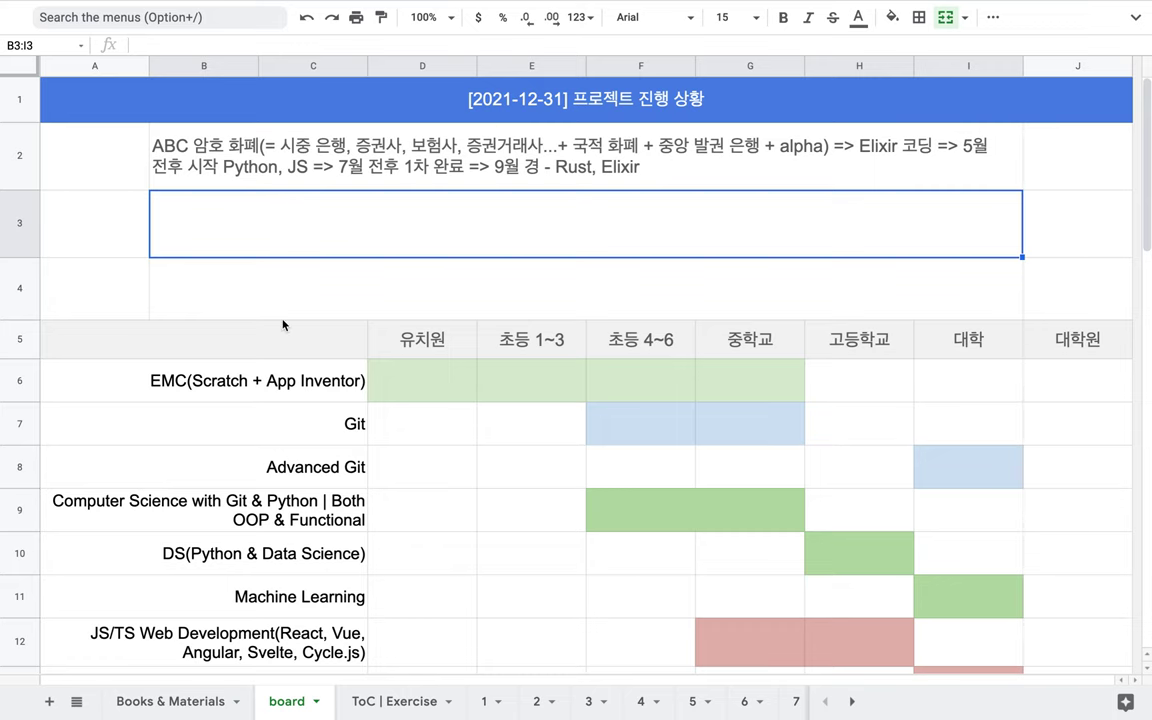
scroll(283, 323, down, 3)
scroll(283, 323, down, 1)
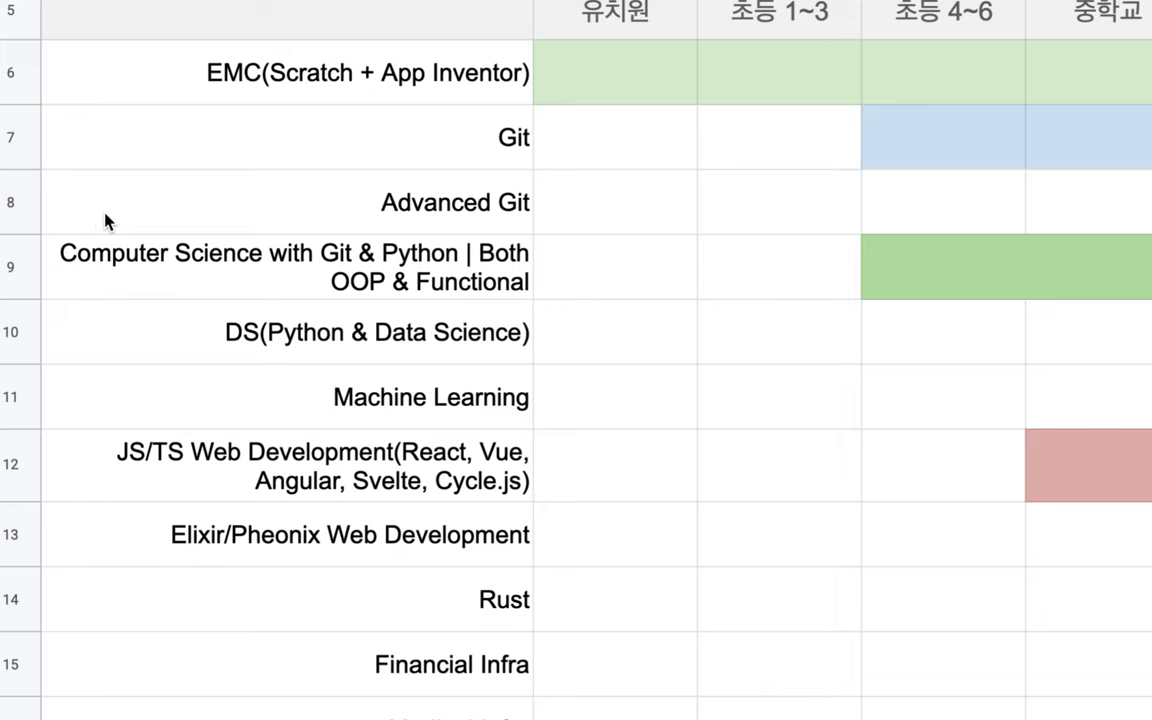
drag(86, 235, 246, 421)
drag(340, 495, 347, 580)
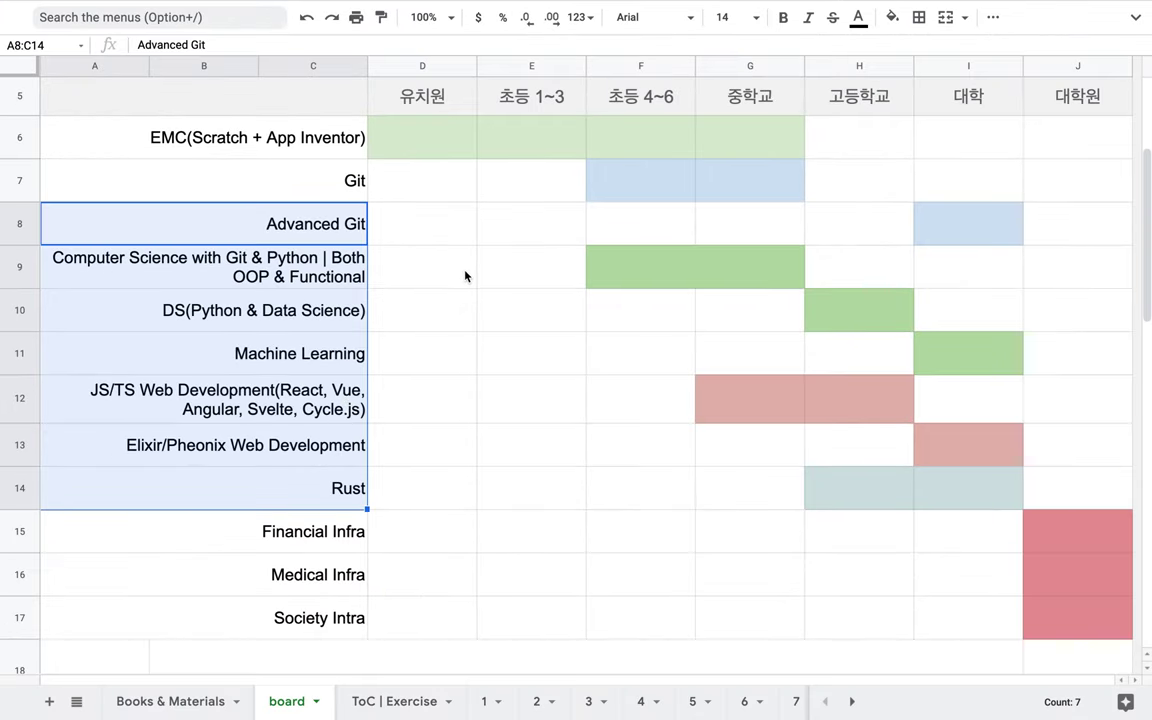
scroll(468, 272, up, 3)
click(390, 140)
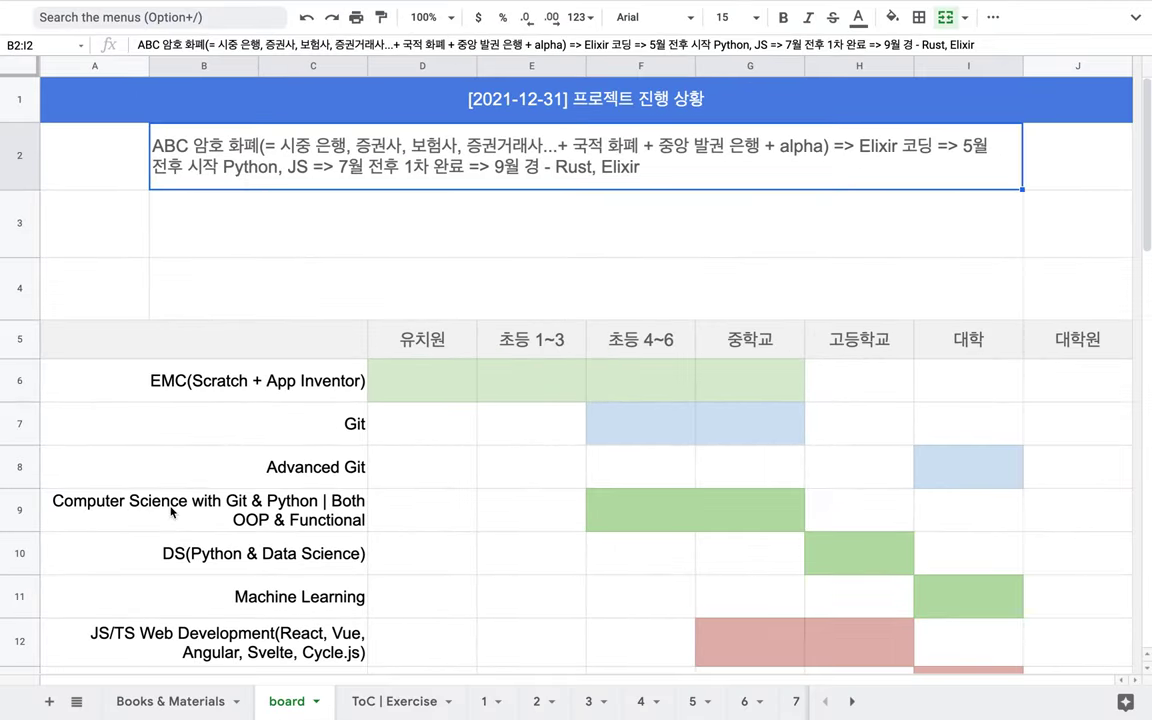
scroll(172, 500, down, 5)
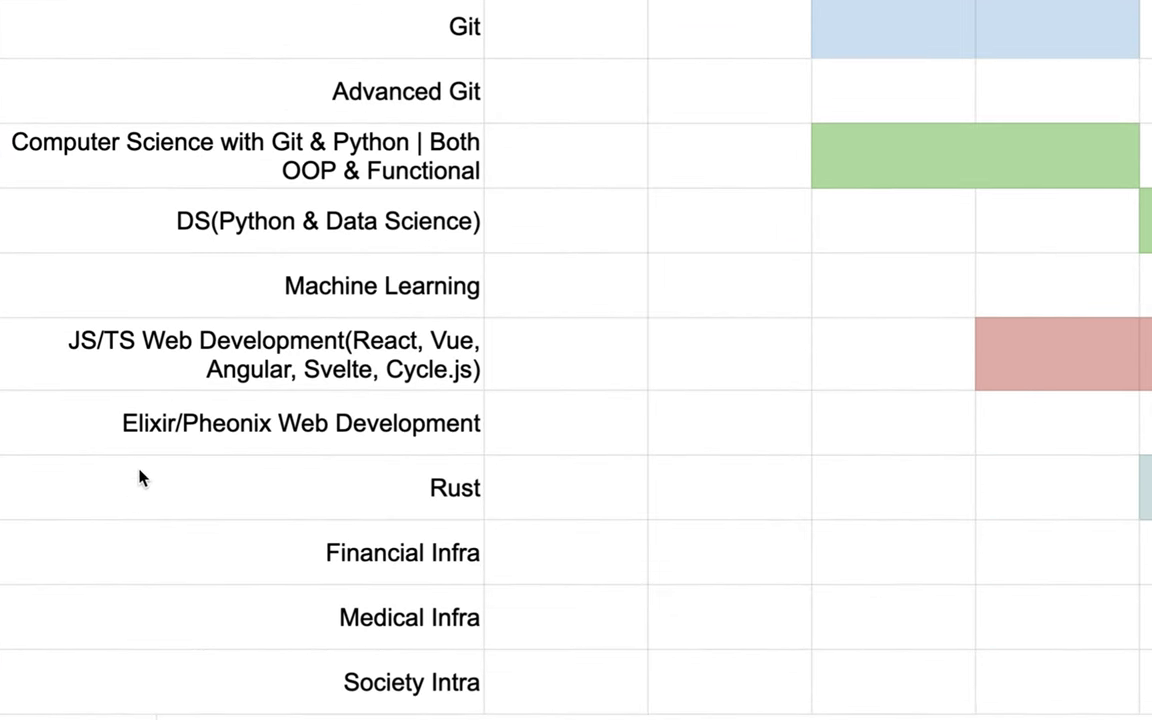
drag(187, 248, 224, 496)
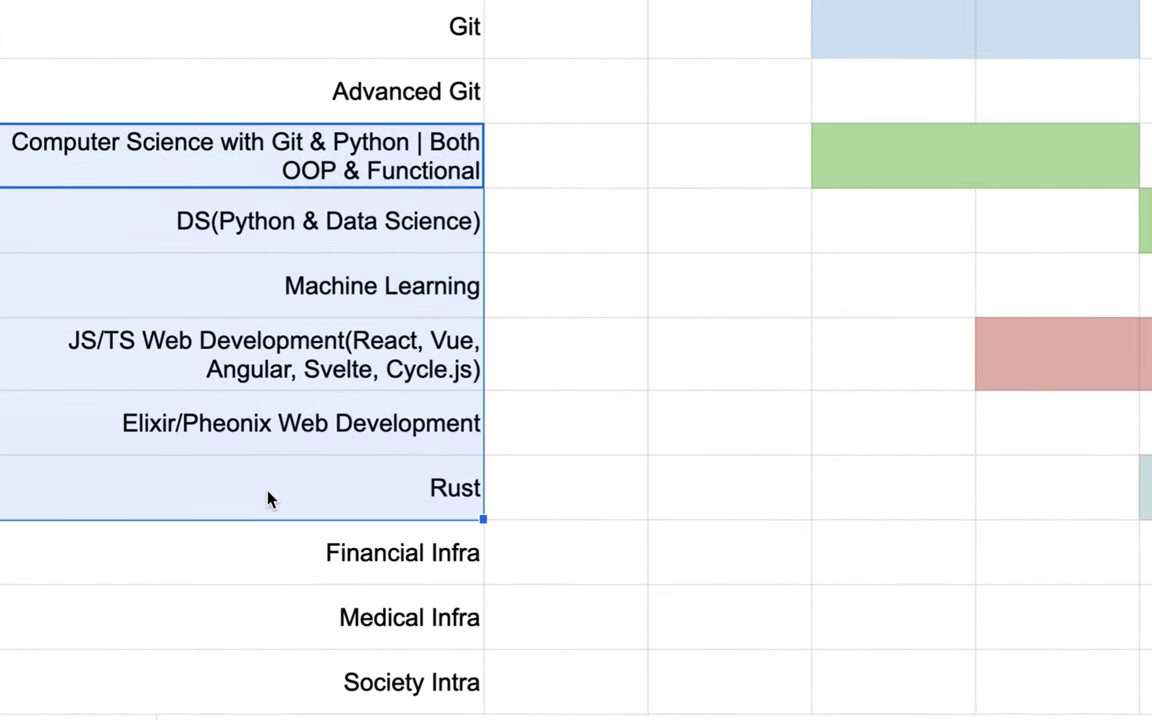